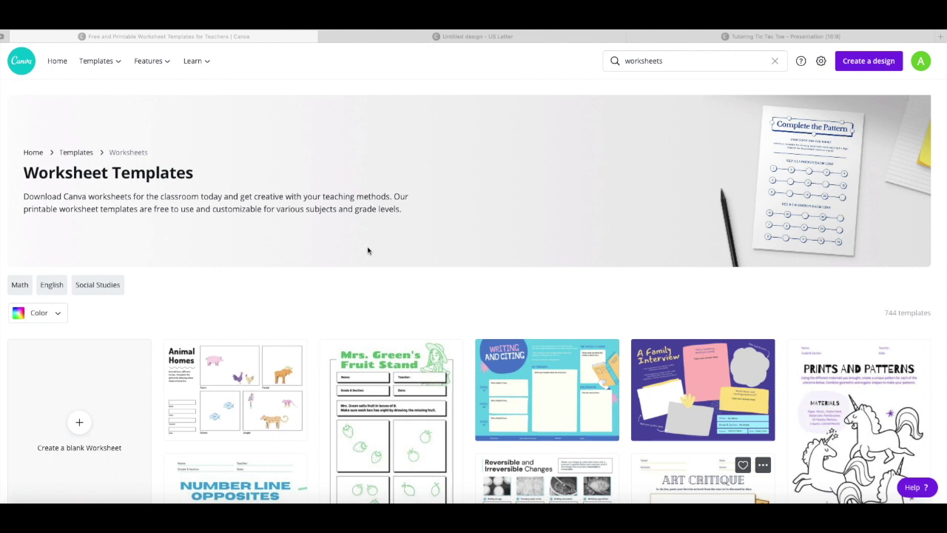
Create a new blank Worksheet from the Worksheet templates
{"action": "left_click", "coordinate": [117, 63]}
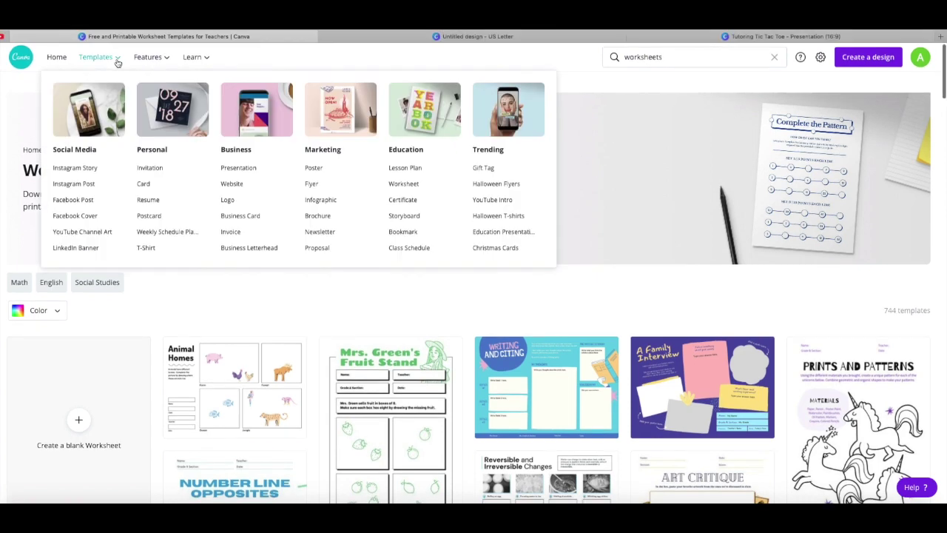
{"action": "left_click", "coordinate": [416, 190]}
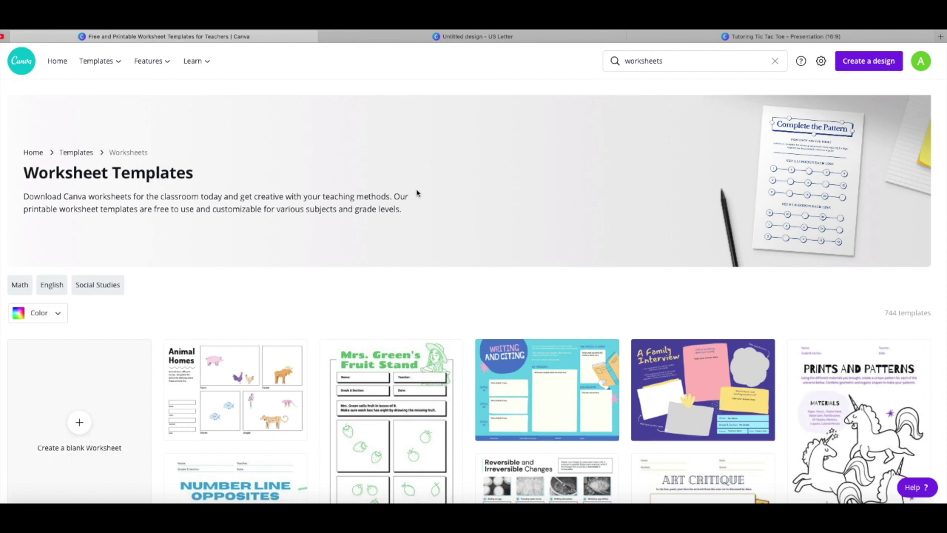
{"action": "left_click", "coordinate": [92, 426]}
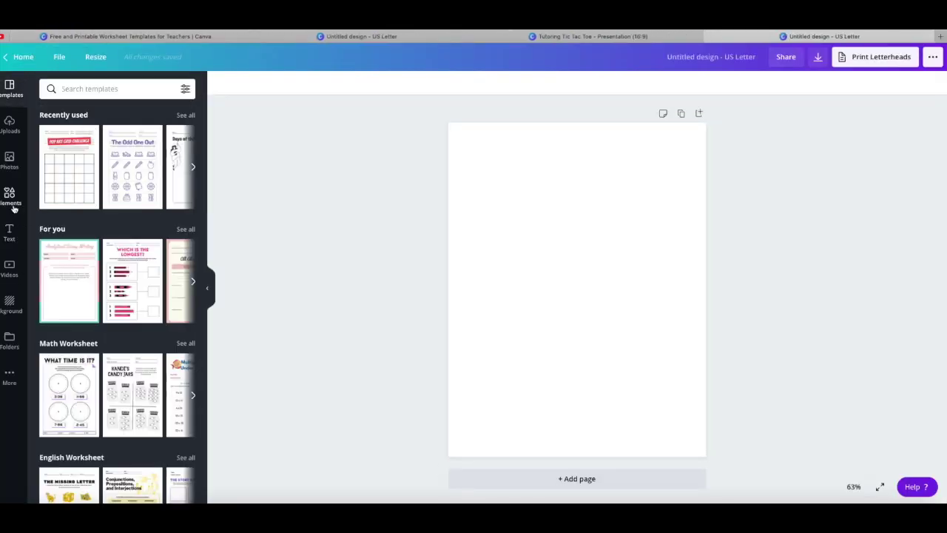
Add a green line from an Elements 'line' search, stretched across the page top, then show the tic-tac-toe grid design
{"action": "left_click", "coordinate": [10, 196]}
{"action": "left_click", "coordinate": [102, 90]}
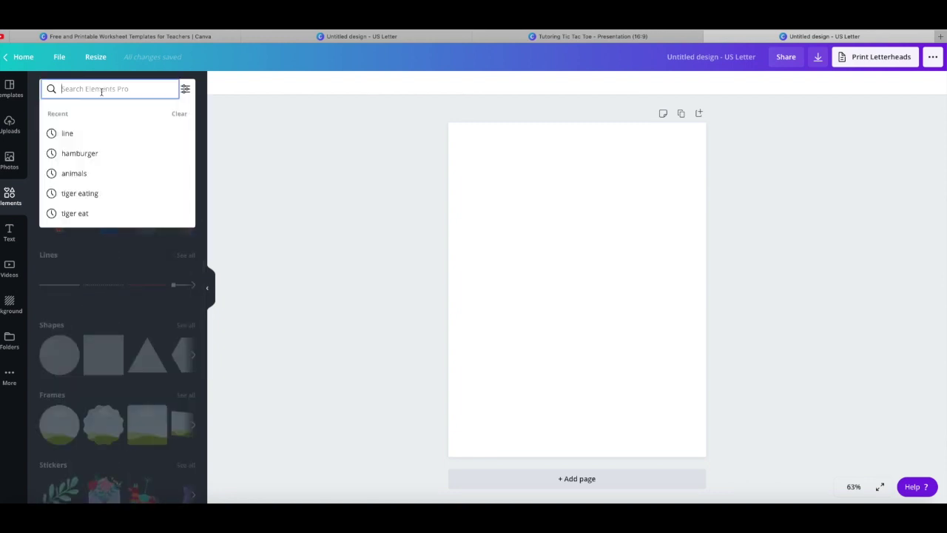
{"action": "type", "text": "line"}
{"action": "key", "text": "Return"}
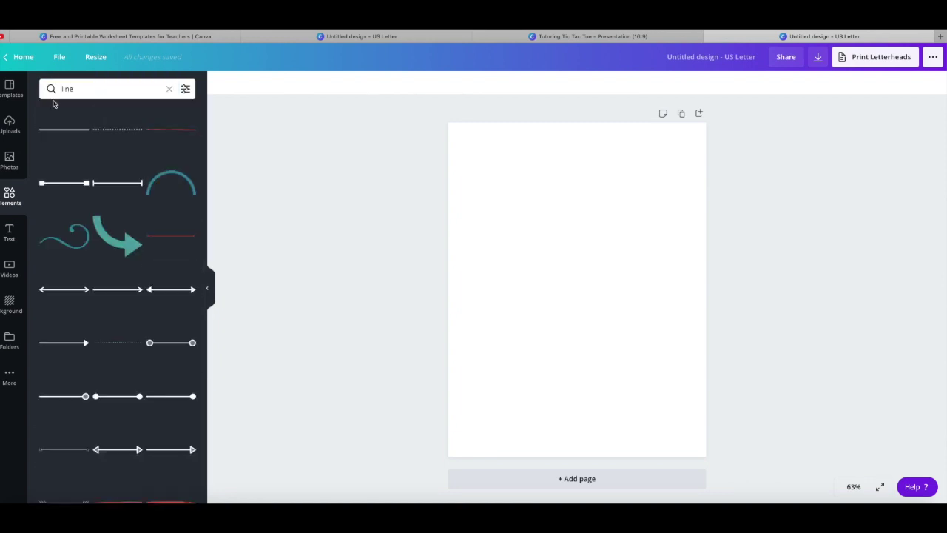
{"action": "left_click", "coordinate": [63, 129]}
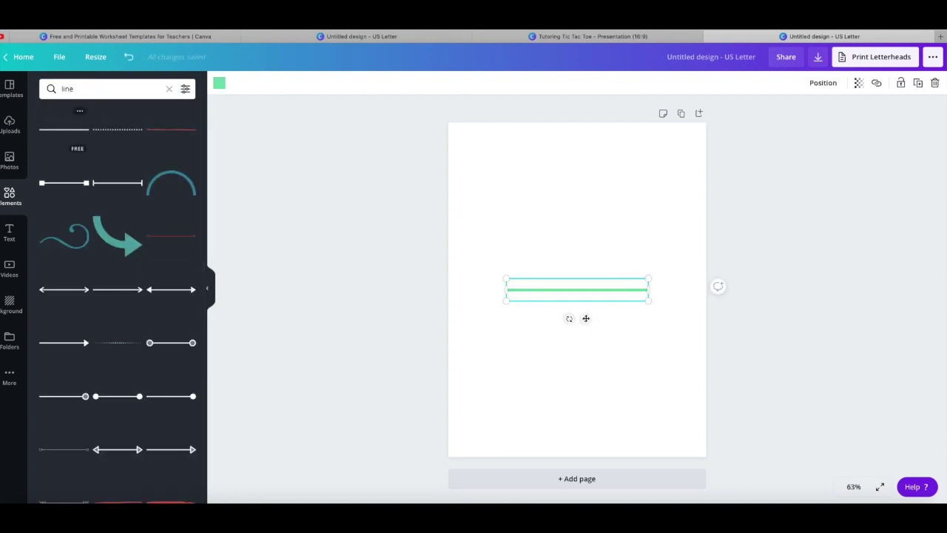
{"action": "left_click_drag", "start_coordinate": [586, 319], "coordinate": [527, 223]}
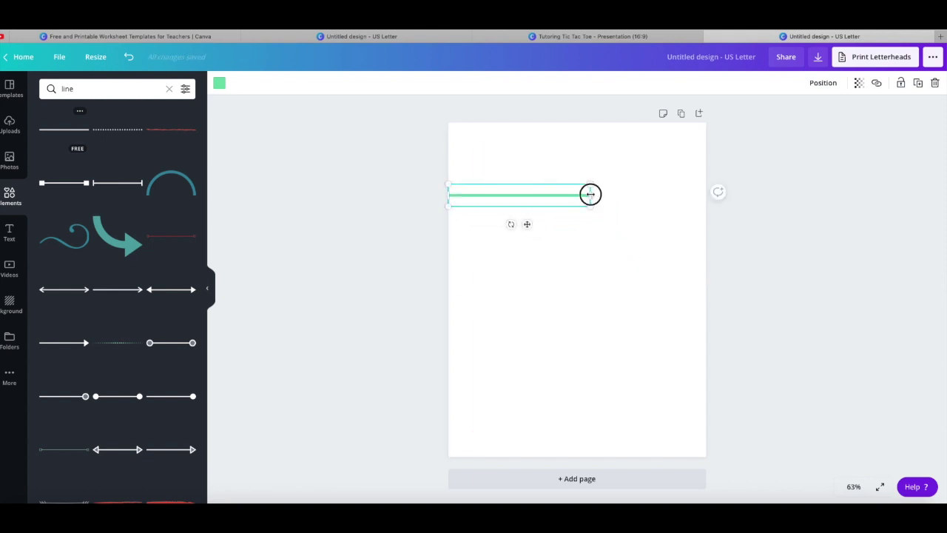
{"action": "left_click_drag", "start_coordinate": [590, 194], "coordinate": [705, 195]}
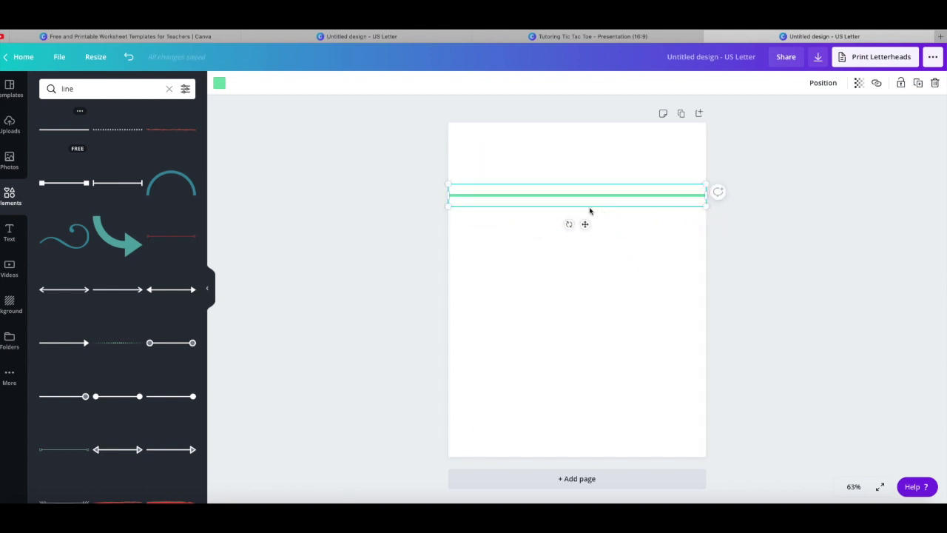
{"action": "left_click", "coordinate": [388, 36]}
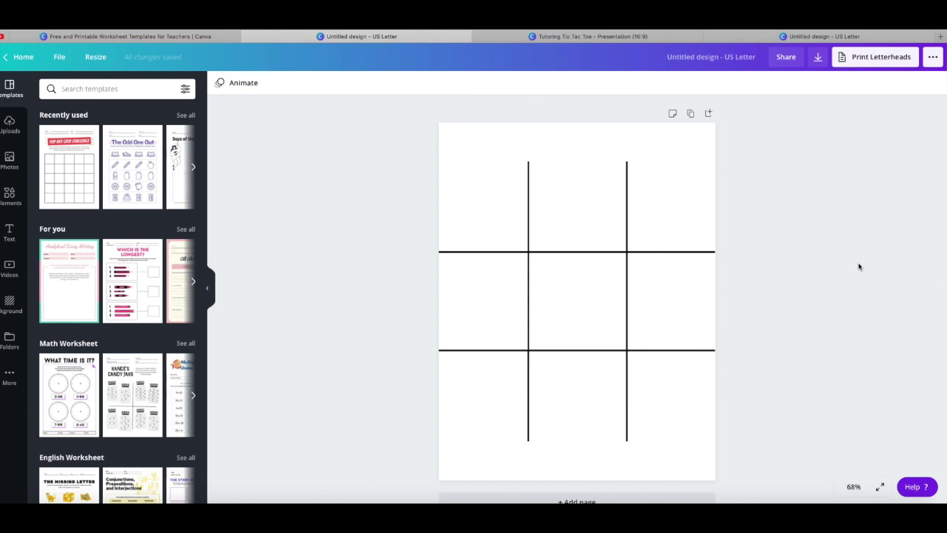
Switch to the Tutoring Tic Tac Toe presentation showing its 7+ addition grid
{"action": "left_click", "coordinate": [624, 36]}
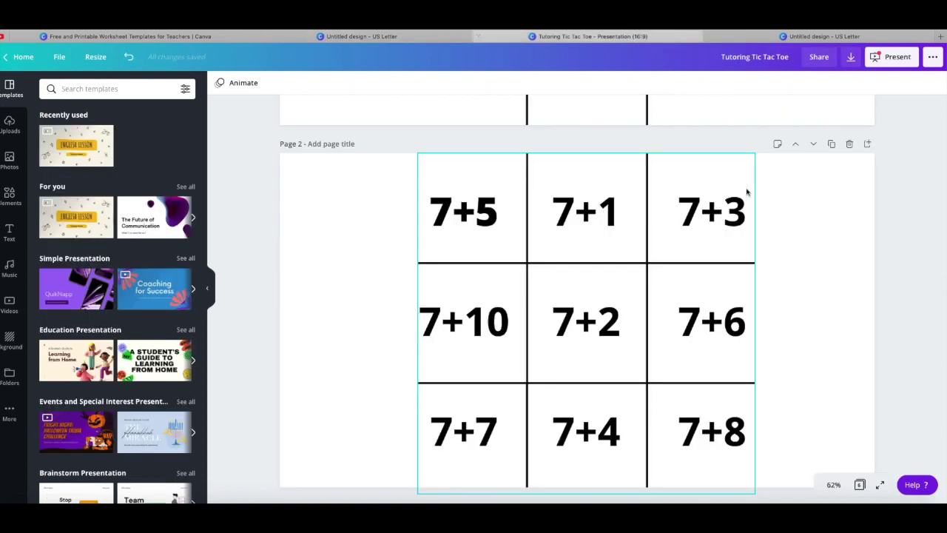
Scroll up through the presentation to look over the 6+ and 7+ tic-tac-toe grids
{"action": "scroll", "coordinate": [747, 192], "scroll_direction": "up", "scroll_amount": 5}
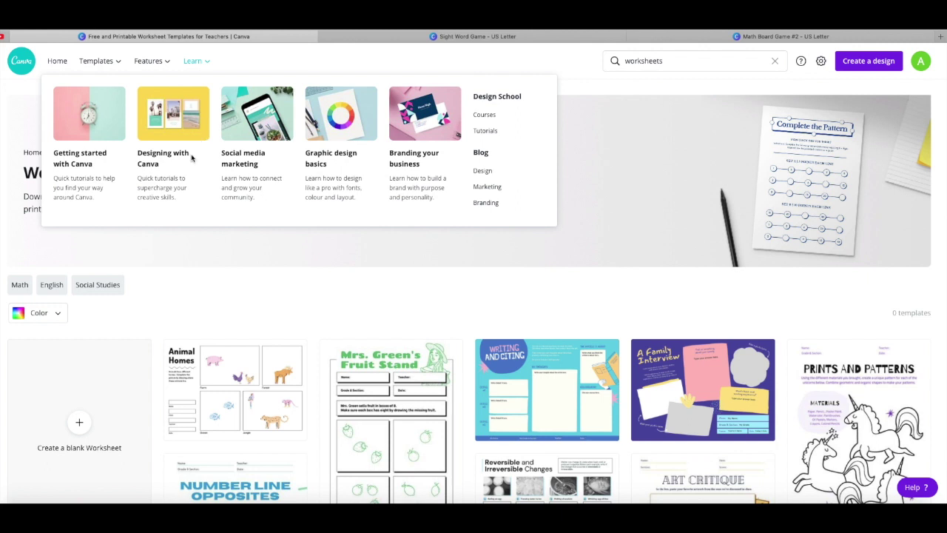
Start another blank worksheet and search Elements for 'board game' graphics
{"action": "left_click", "coordinate": [80, 435]}
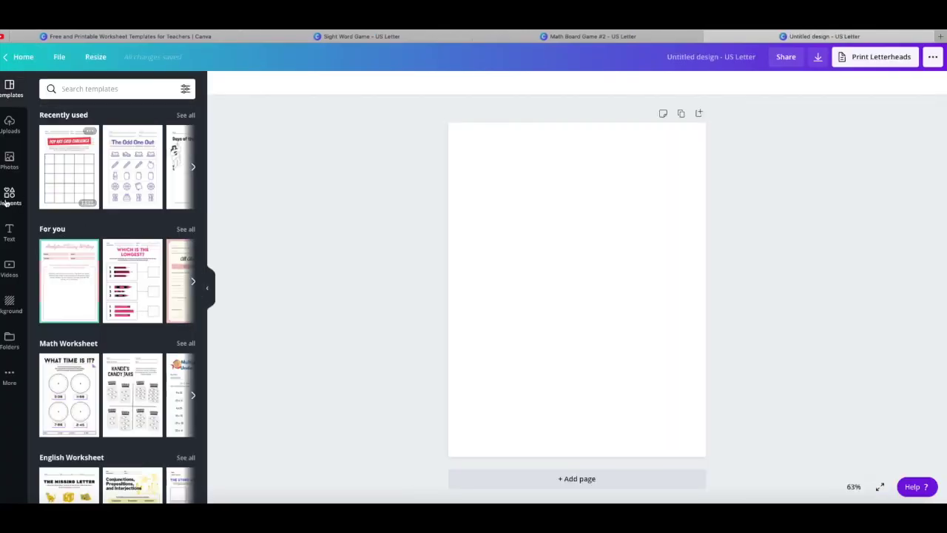
{"action": "left_click", "coordinate": [10, 196]}
{"action": "left_click", "coordinate": [106, 88]}
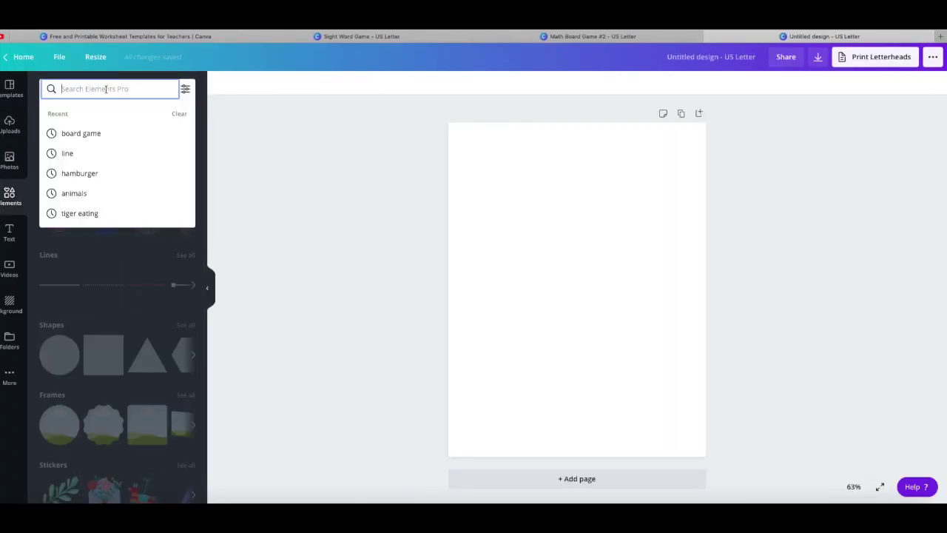
{"action": "type", "text": "bp"}
{"action": "key", "text": "BackSpace"}
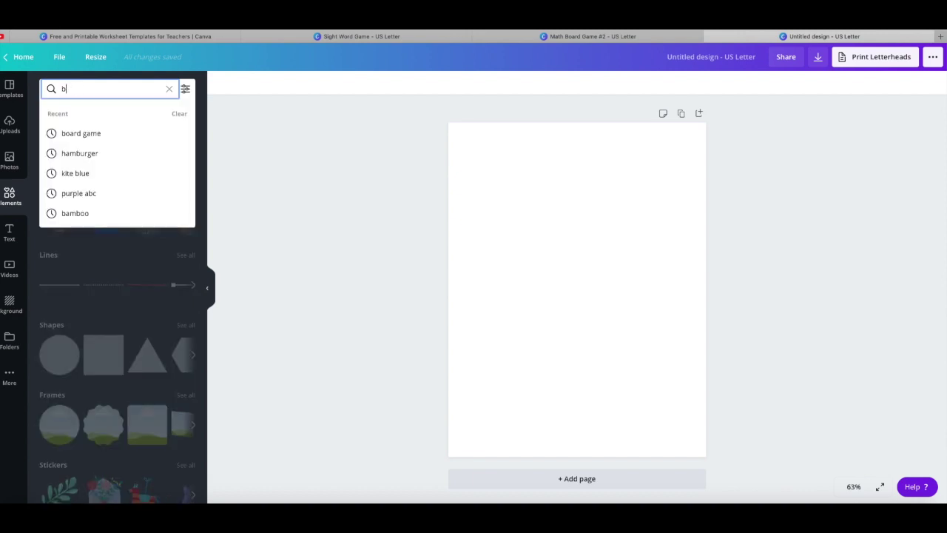
{"action": "type", "text": "oard game"}
{"action": "key", "text": "Return"}
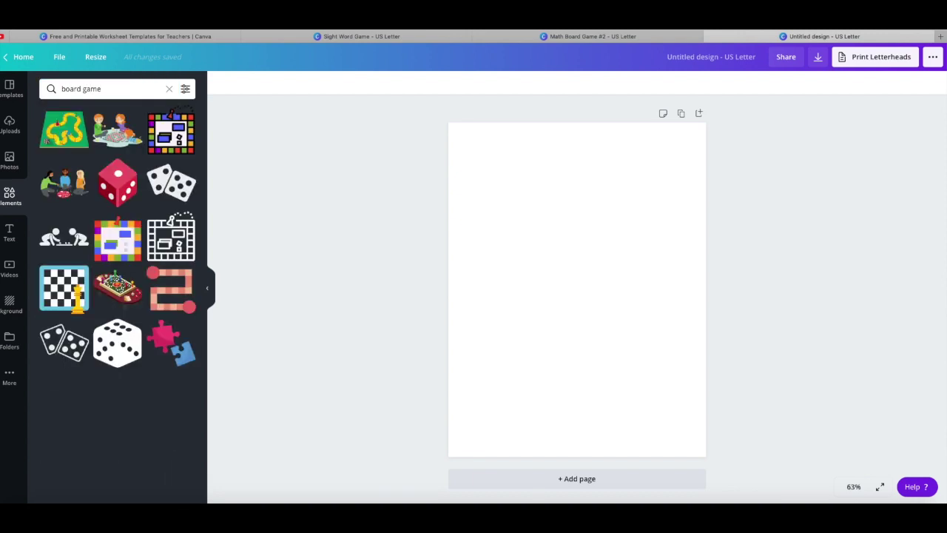
Add the snake-shaped board path, move it toward the top-left and enlarge it
{"action": "left_click", "coordinate": [186, 287]}
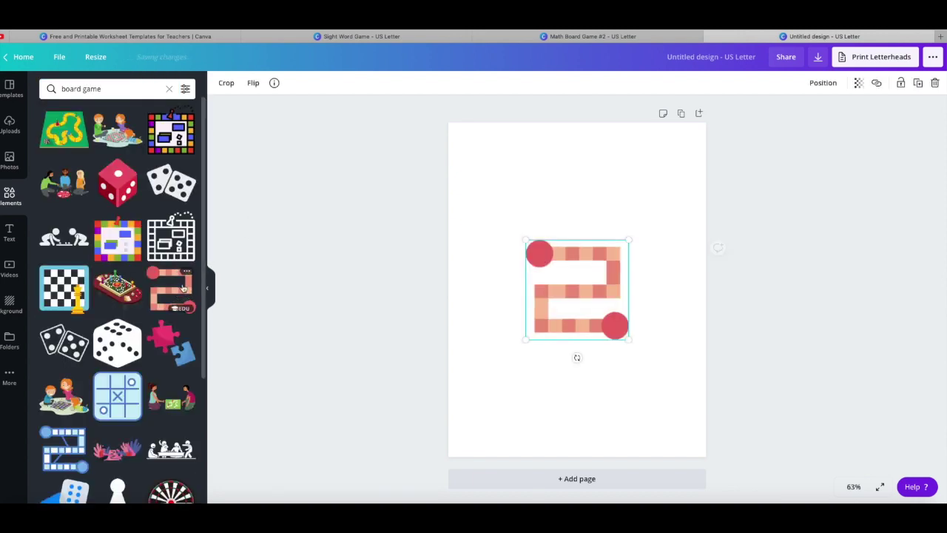
{"action": "left_click_drag", "start_coordinate": [563, 291], "coordinate": [523, 230]}
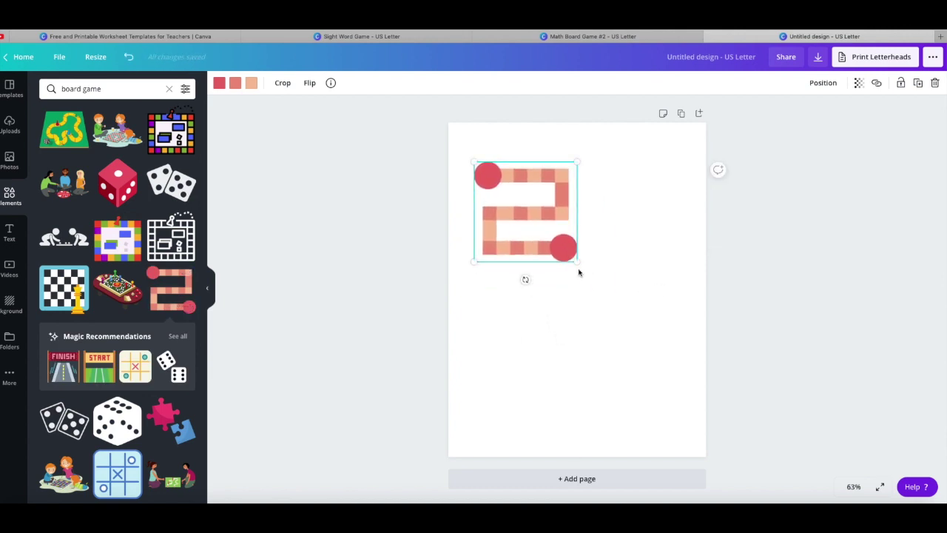
{"action": "left_click_drag", "start_coordinate": [577, 261], "coordinate": [675, 390]}
{"action": "left_click_drag", "start_coordinate": [654, 348], "coordinate": [643, 362]}
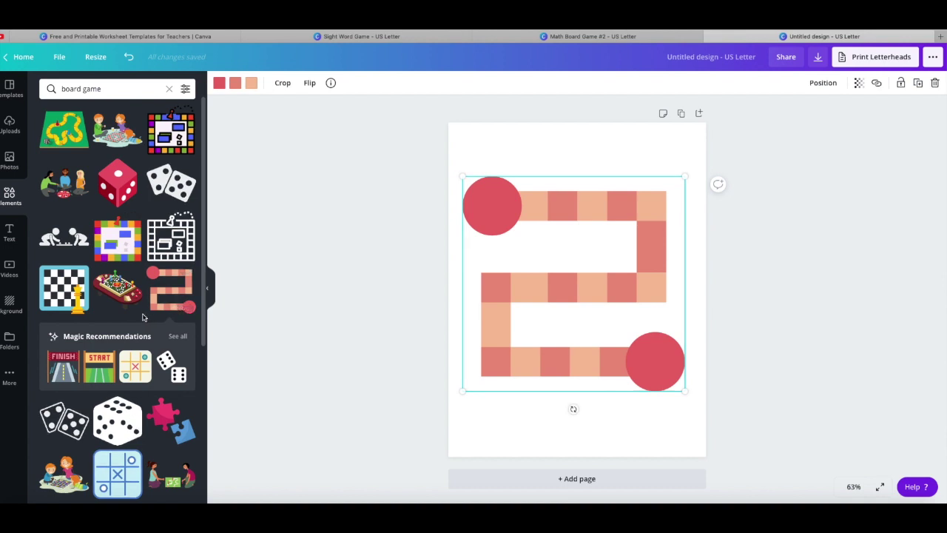
Try the outlined board and blue board-path graphics, deleting each one
{"action": "scroll", "coordinate": [148, 311], "scroll_direction": "down", "scroll_amount": 2}
{"action": "left_click", "coordinate": [171, 189]}
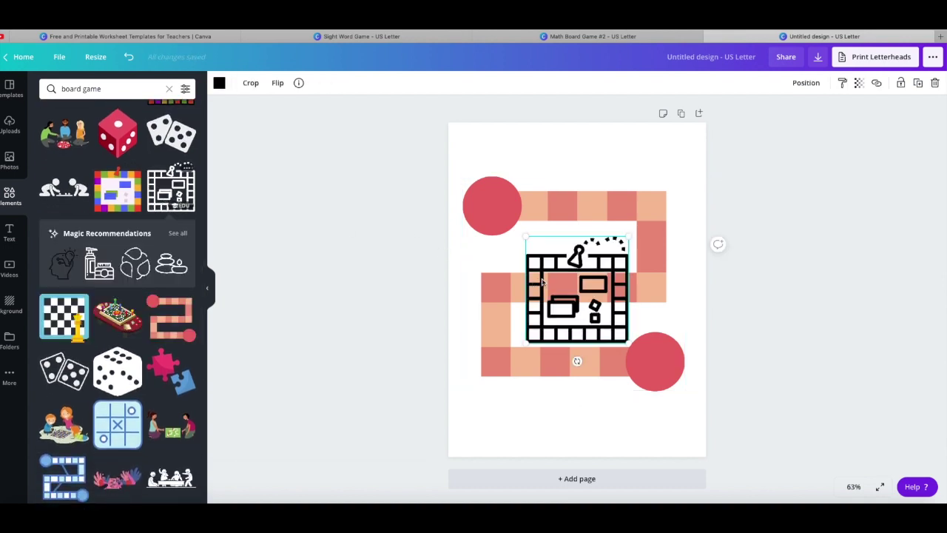
{"action": "key", "text": "Delete"}
{"action": "scroll", "coordinate": [161, 358], "scroll_direction": "down", "scroll_amount": 2}
{"action": "scroll", "coordinate": [161, 357], "scroll_direction": "down", "scroll_amount": 2}
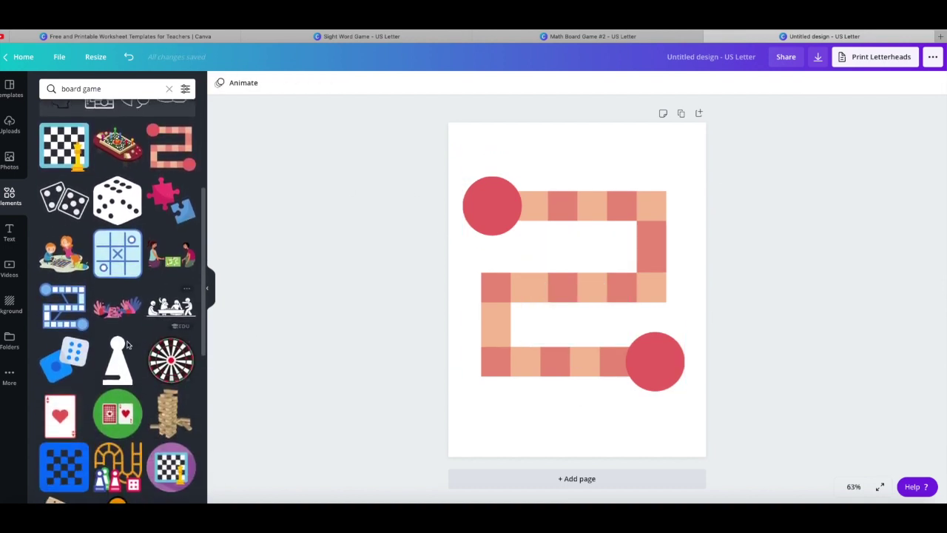
{"action": "left_click", "coordinate": [64, 296]}
{"action": "key", "text": "Delete"}
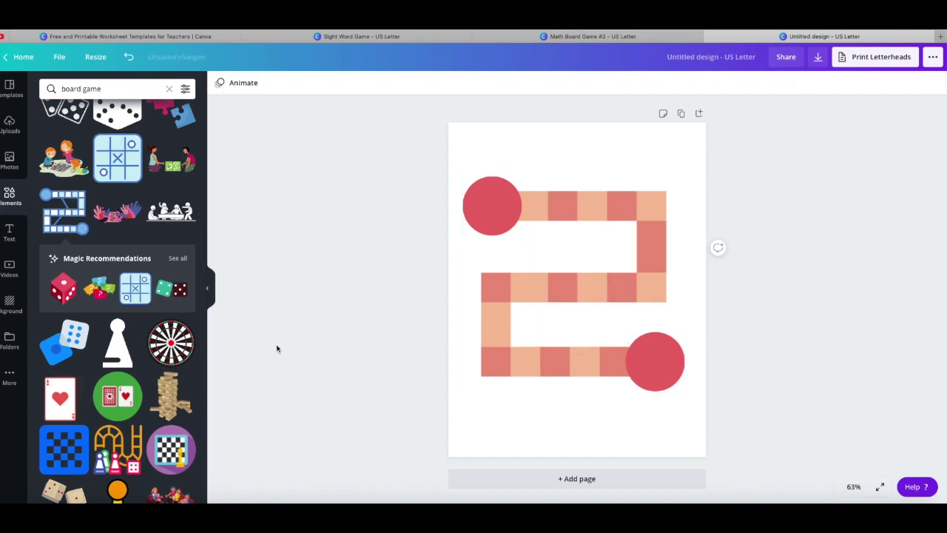
Add and delete one more board-path graphic, then bring up the Sight Word Game design
{"action": "scroll", "coordinate": [160, 360], "scroll_direction": "down", "scroll_amount": 3}
{"action": "scroll", "coordinate": [160, 360], "scroll_direction": "down", "scroll_amount": 2}
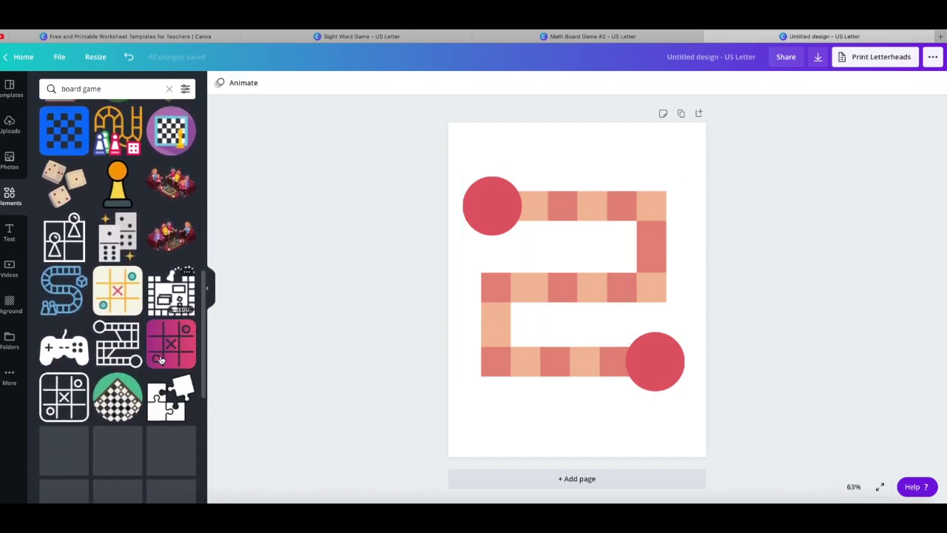
{"action": "scroll", "coordinate": [119, 278], "scroll_direction": "down", "scroll_amount": 2}
{"action": "left_click", "coordinate": [120, 278]}
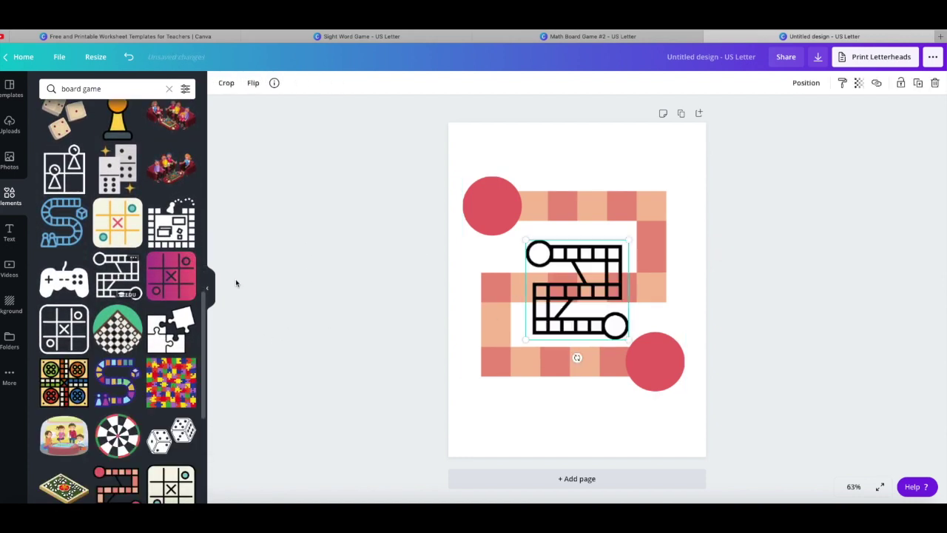
{"action": "key", "text": "Delete"}
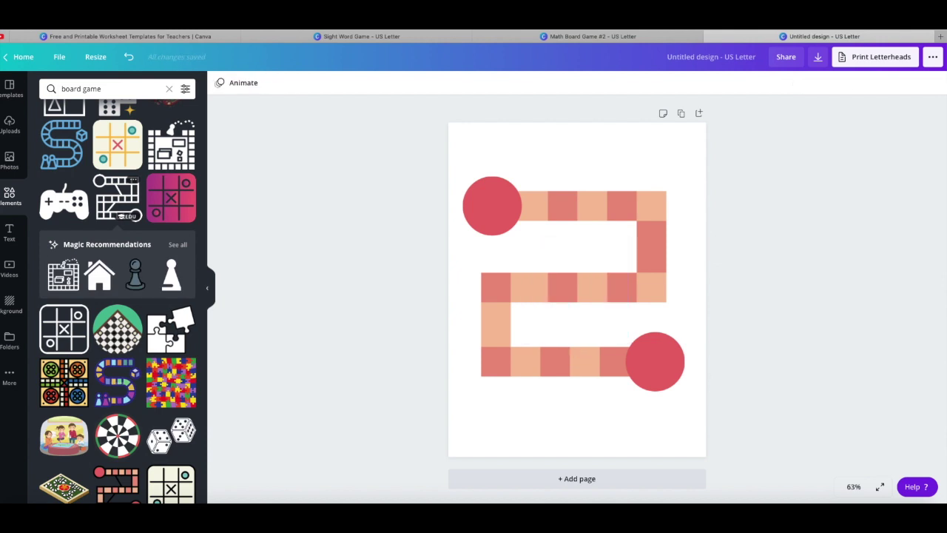
{"action": "left_click", "coordinate": [347, 34]}
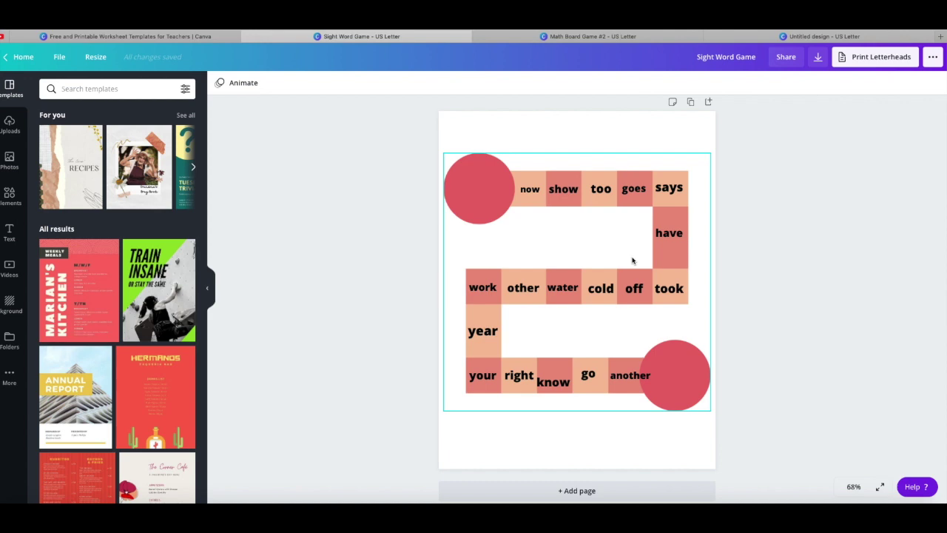
Switch to the Math Board Game #2 design with its 3+1 and 5+3 path squares
{"action": "left_click", "coordinate": [582, 42]}
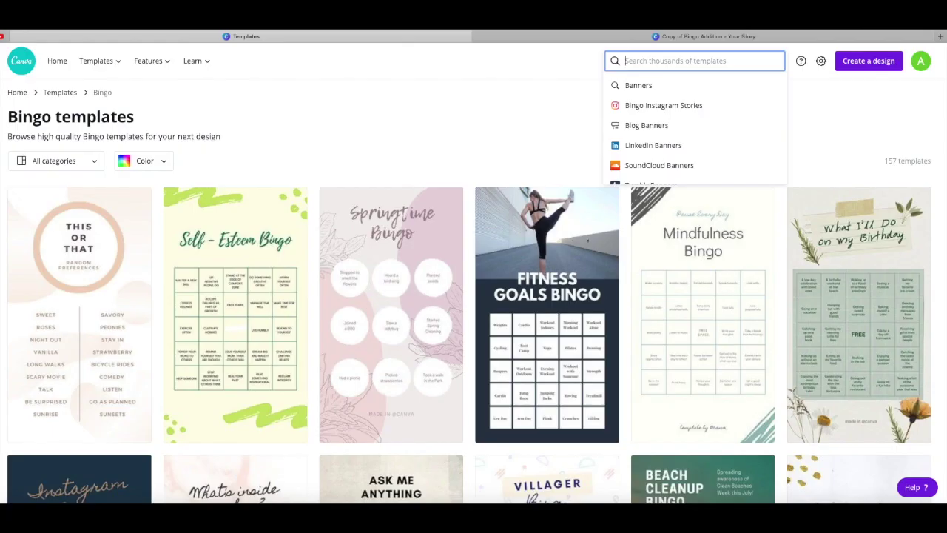
Search templates for 'bingo' and open the Self-Esteem Bingo template
{"action": "type", "text": "bingo"}
{"action": "key", "text": "Return"}
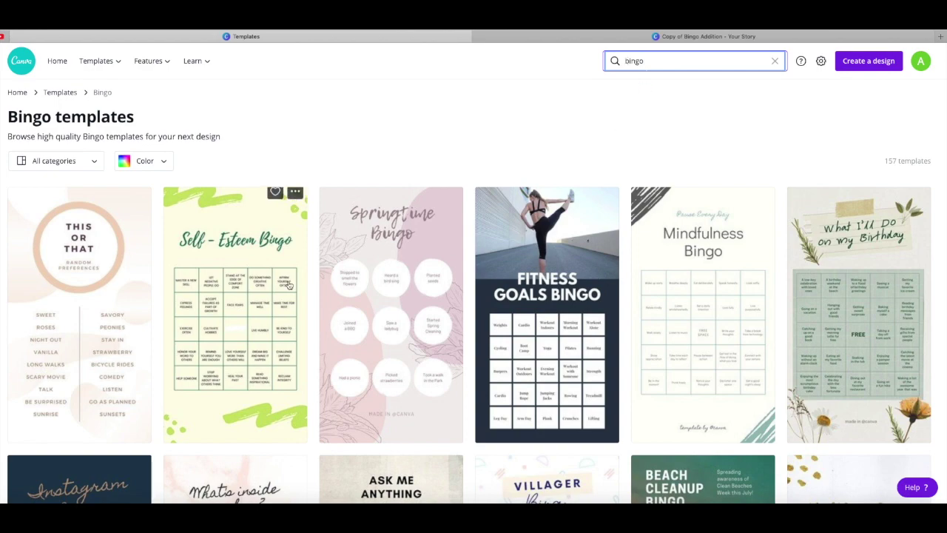
{"action": "left_click", "coordinate": [237, 287]}
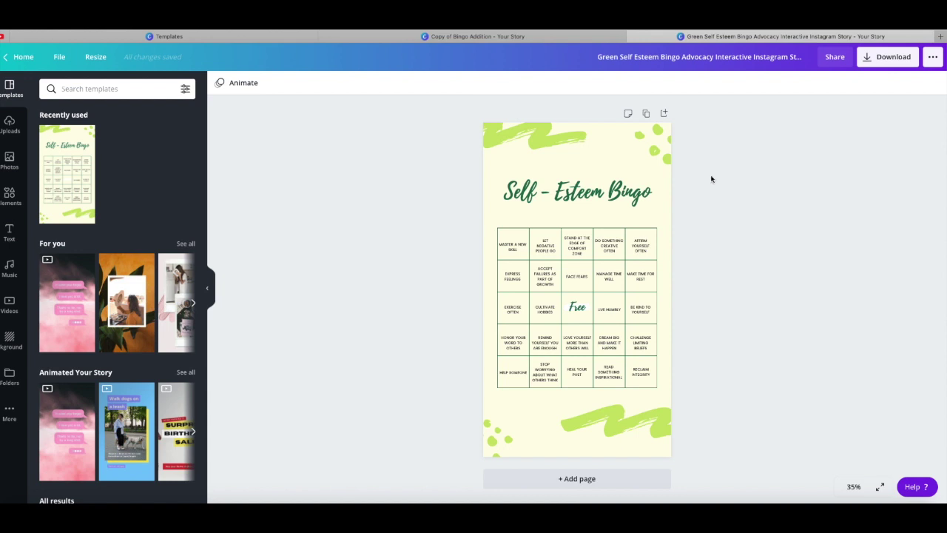
Switch to the Copy of Bingo Addition design and scroll through its bingo card pages
{"action": "left_click", "coordinate": [457, 36]}
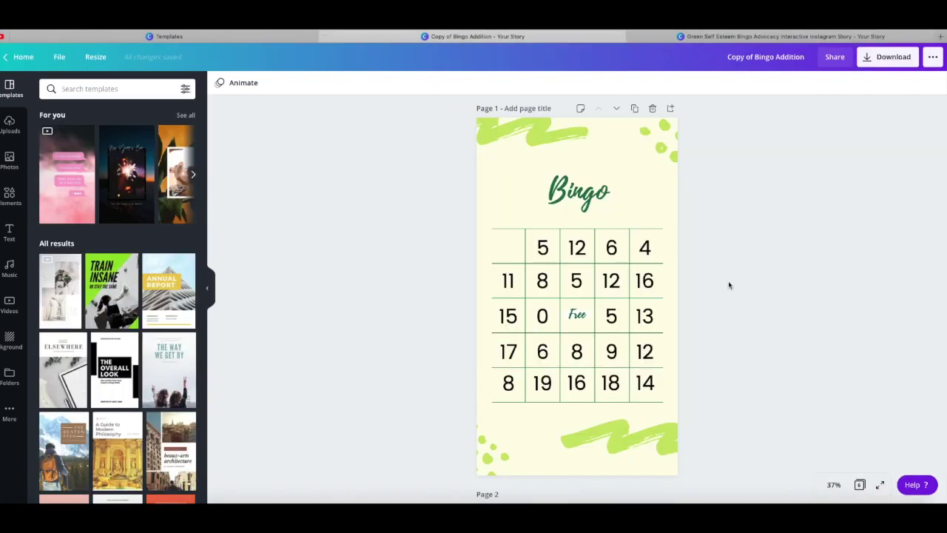
{"action": "scroll", "coordinate": [728, 284], "scroll_direction": "down", "scroll_amount": 5}
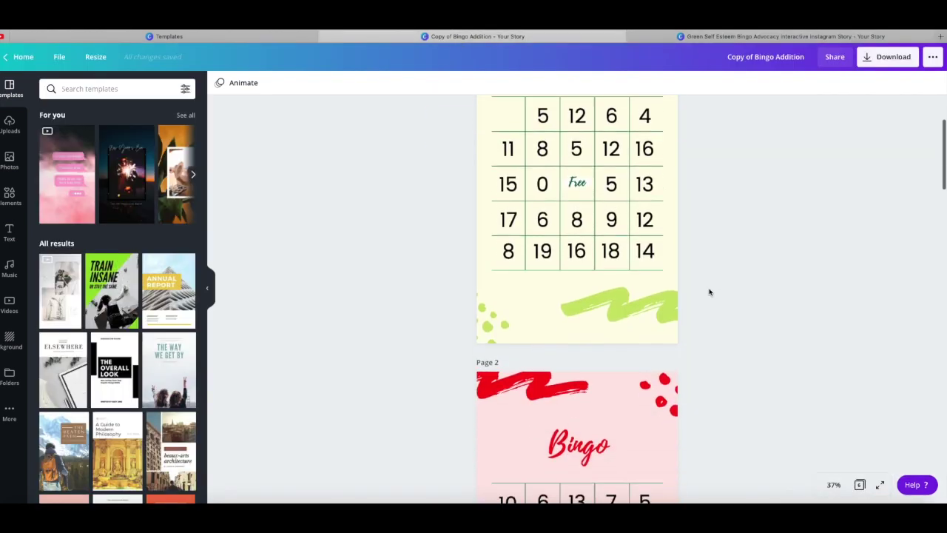
{"action": "scroll", "coordinate": [709, 293], "scroll_direction": "up", "scroll_amount": 5}
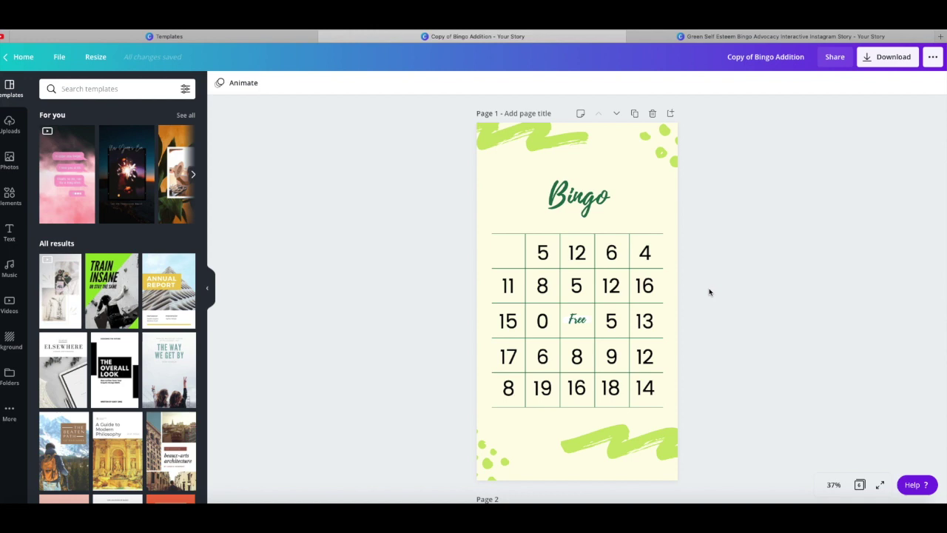
{"action": "scroll", "coordinate": [709, 293], "scroll_direction": "down", "scroll_amount": 10}
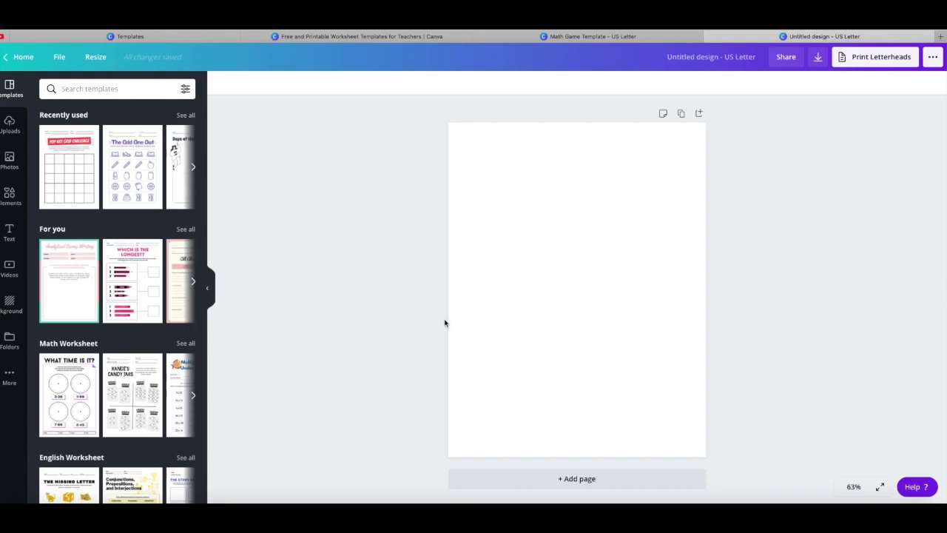
Search Elements for 'animals' and place a turtle sticker at the page's top-left
{"action": "left_click", "coordinate": [10, 195]}
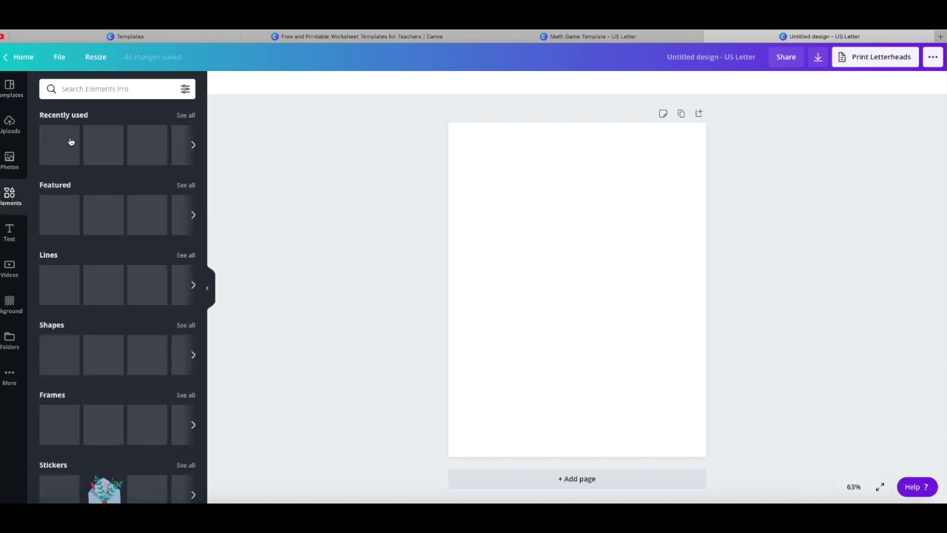
{"action": "left_click", "coordinate": [104, 89]}
{"action": "type", "text": "animals"}
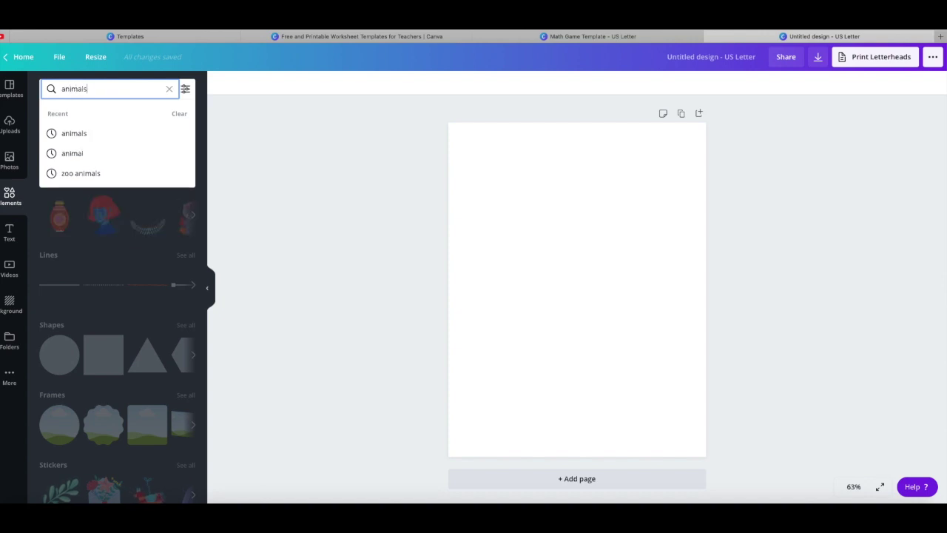
{"action": "key", "text": "Return"}
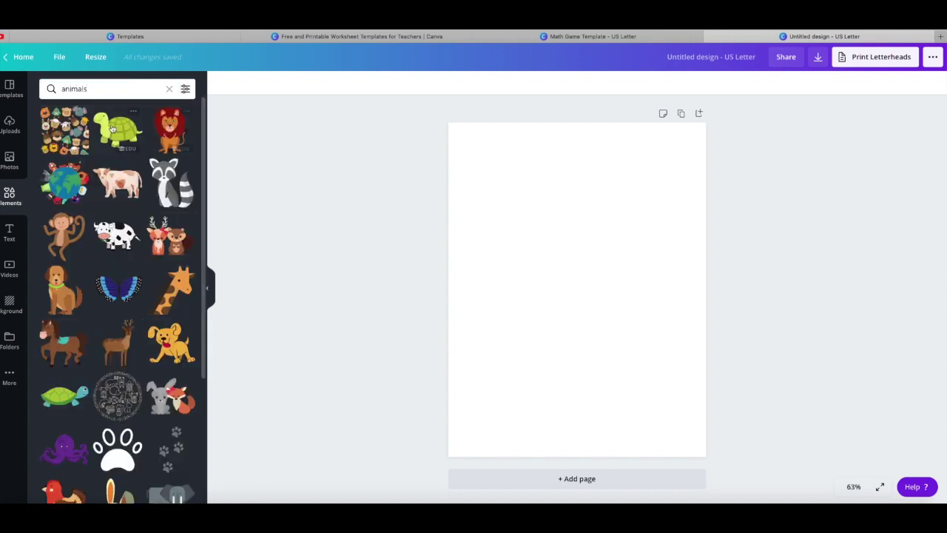
{"action": "left_click", "coordinate": [117, 128]}
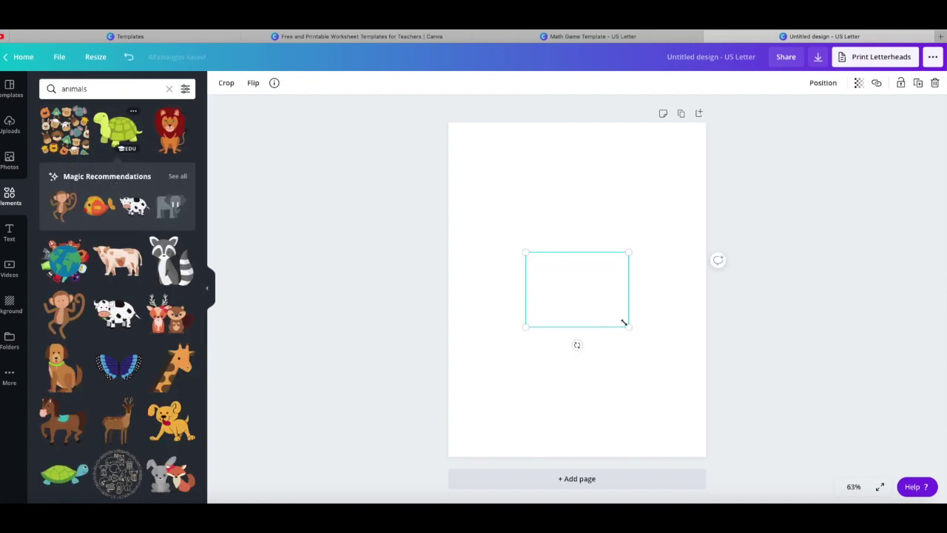
{"action": "left_click_drag", "start_coordinate": [628, 333], "coordinate": [507, 237]}
Place the lion top-right, the dog middle-left, and the horse beside the dog
{"action": "left_click_drag", "start_coordinate": [171, 130], "coordinate": [639, 189]}
{"action": "left_click", "coordinate": [171, 419]}
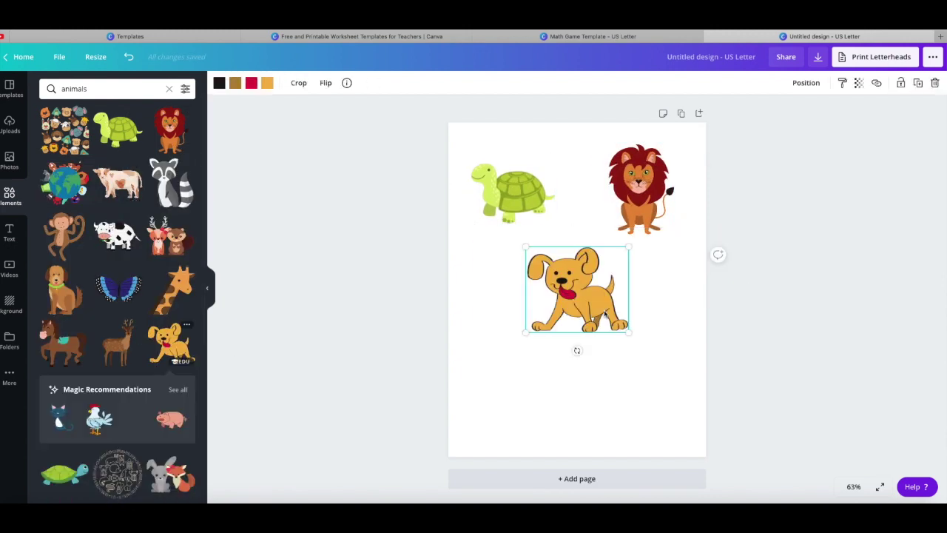
{"action": "left_click_drag", "start_coordinate": [578, 296], "coordinate": [520, 294]}
{"action": "left_click_drag", "start_coordinate": [62, 342], "coordinate": [634, 293]}
Add the chicken bottom-left and the cow bottom-right, then bring up the Math Game Template design
{"action": "scroll", "coordinate": [116, 296], "scroll_direction": "down", "scroll_amount": 5}
{"action": "left_click", "coordinate": [64, 214]}
{"action": "left_click_drag", "start_coordinate": [575, 281], "coordinate": [518, 402]}
{"action": "left_click", "coordinate": [64, 328]}
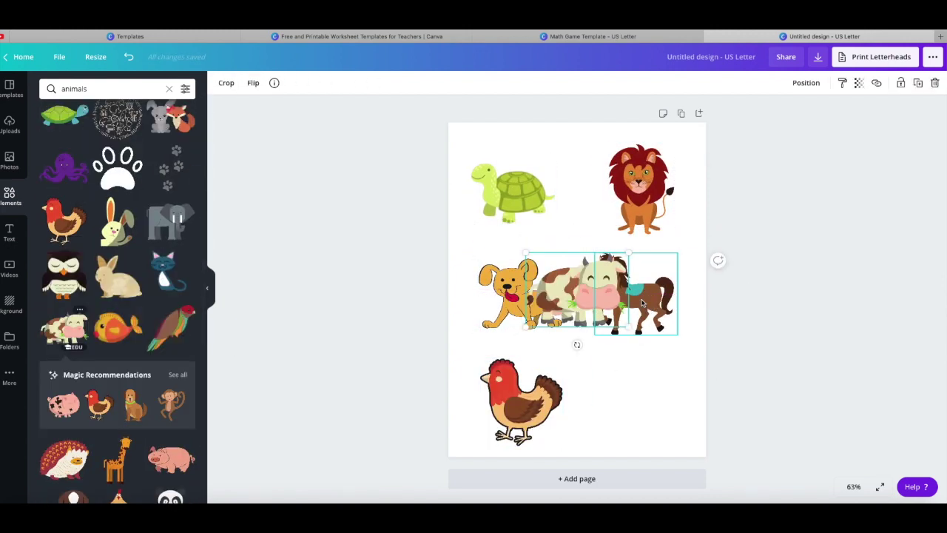
{"action": "left_click_drag", "start_coordinate": [603, 289], "coordinate": [642, 402]}
{"action": "left_click", "coordinate": [756, 335]}
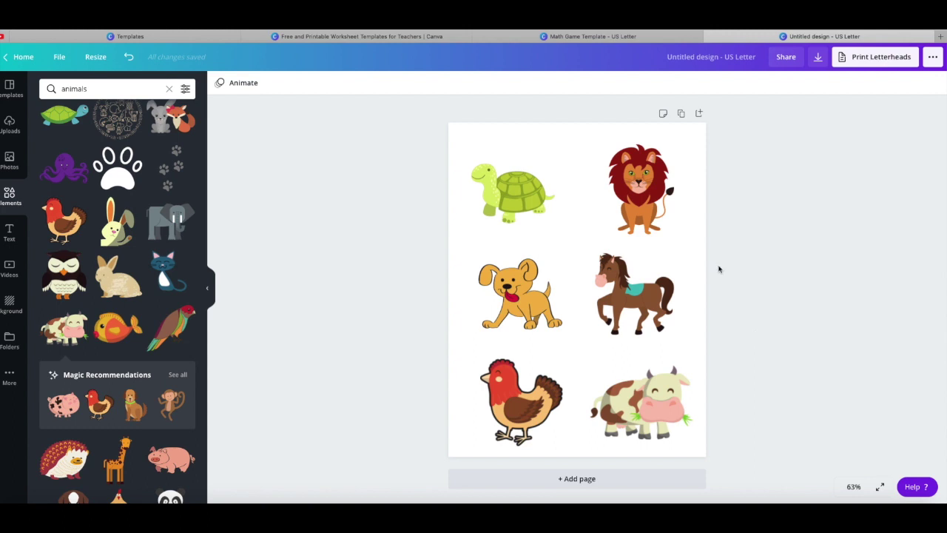
{"action": "left_click", "coordinate": [567, 36]}
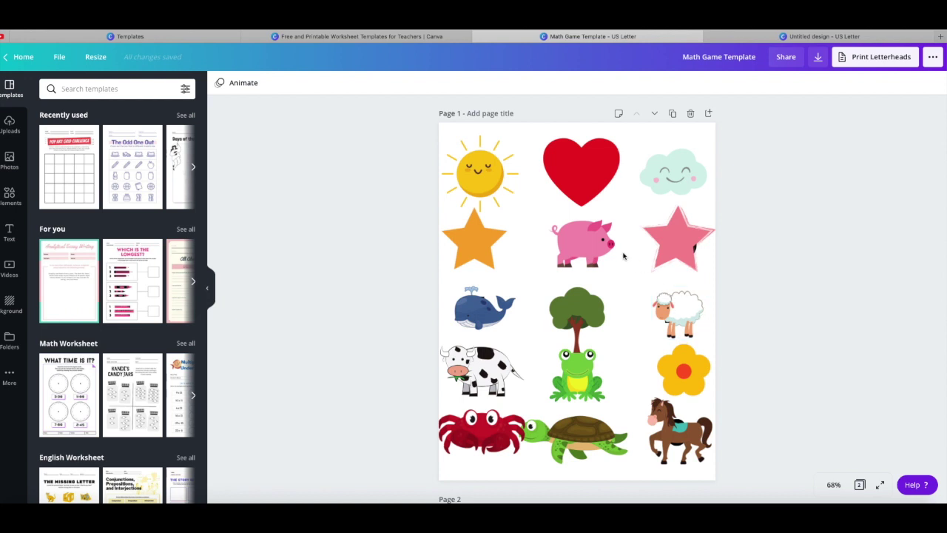
Move the sun and heart pictures aside to reveal the 1 and 8, then undo both moves
{"action": "left_click", "coordinate": [482, 186]}
{"action": "left_click_drag", "start_coordinate": [482, 185], "coordinate": [412, 185]}
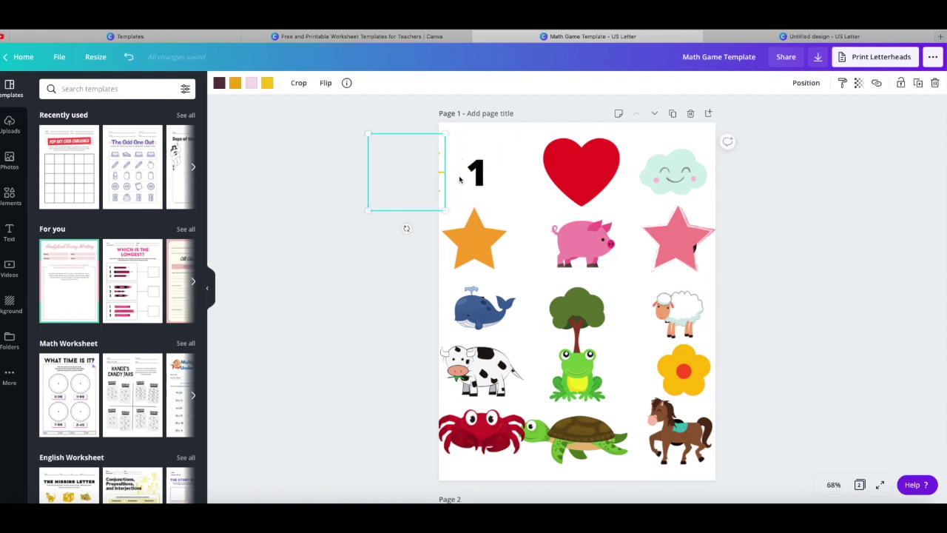
{"action": "left_click_drag", "start_coordinate": [585, 146], "coordinate": [580, 98]}
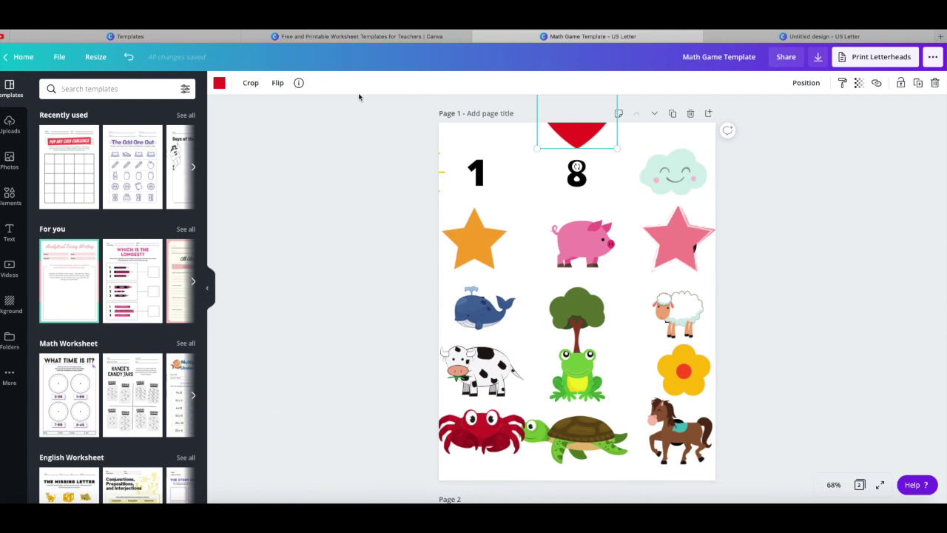
{"action": "left_click", "coordinate": [129, 57]}
{"action": "left_click", "coordinate": [130, 59]}
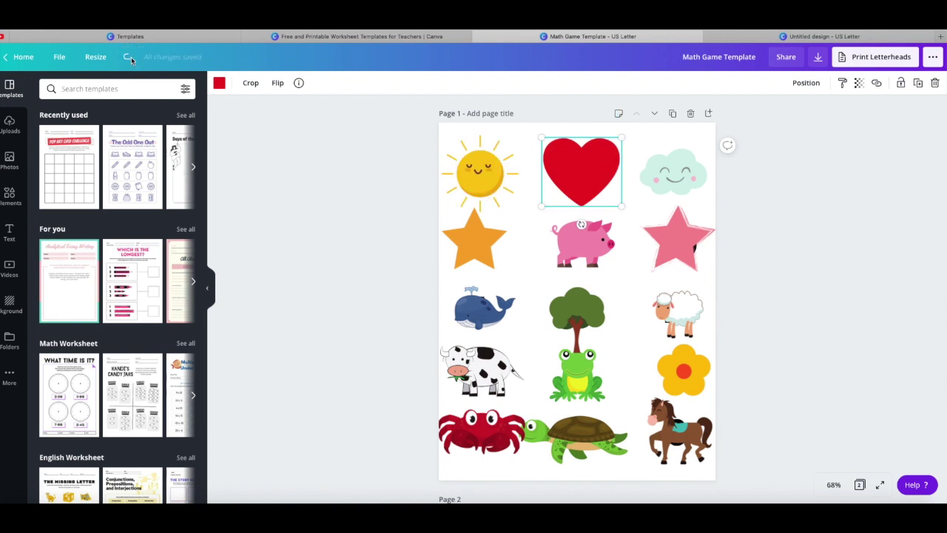